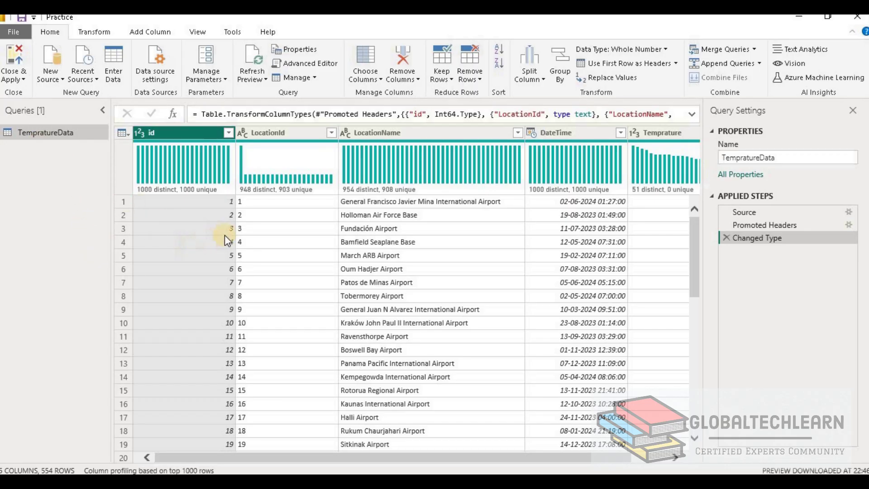
Review column statistics for LocationId, LocationName, DateTime and Temprature, then enlarge the data grid.
left_click(277, 136)
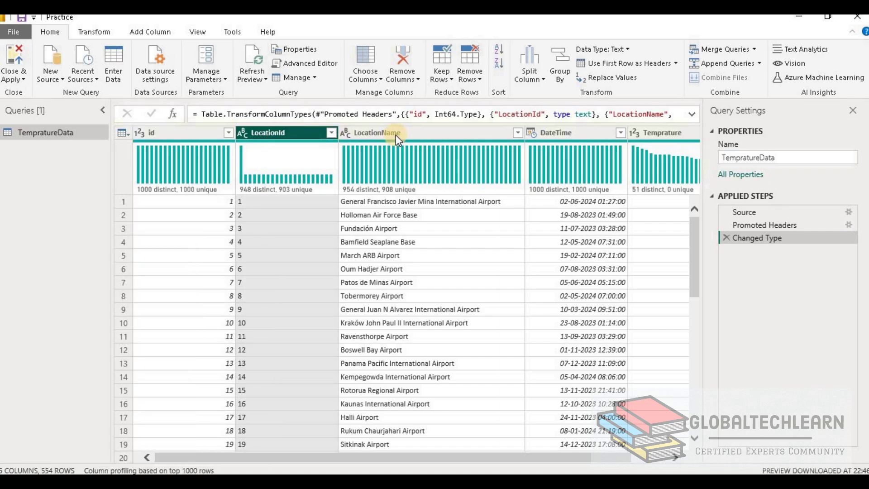
left_click(396, 134)
left_click(561, 134)
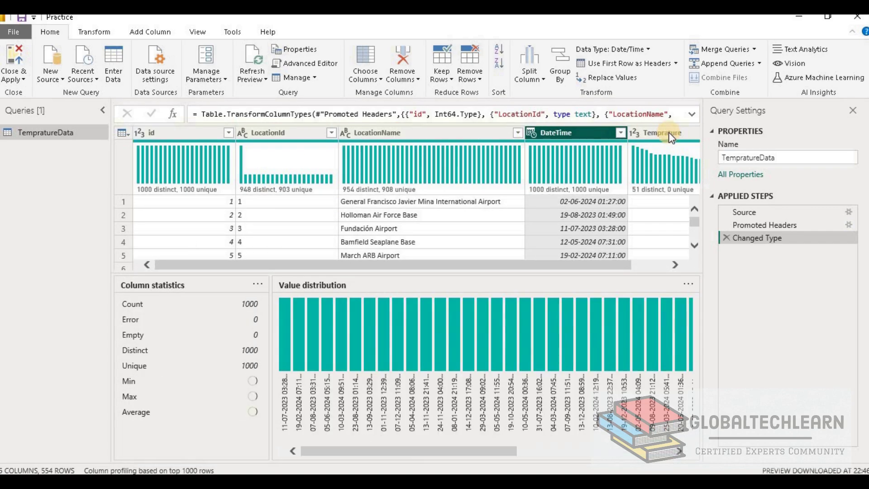
left_click(636, 133)
left_click_drag(497, 271, 493, 381)
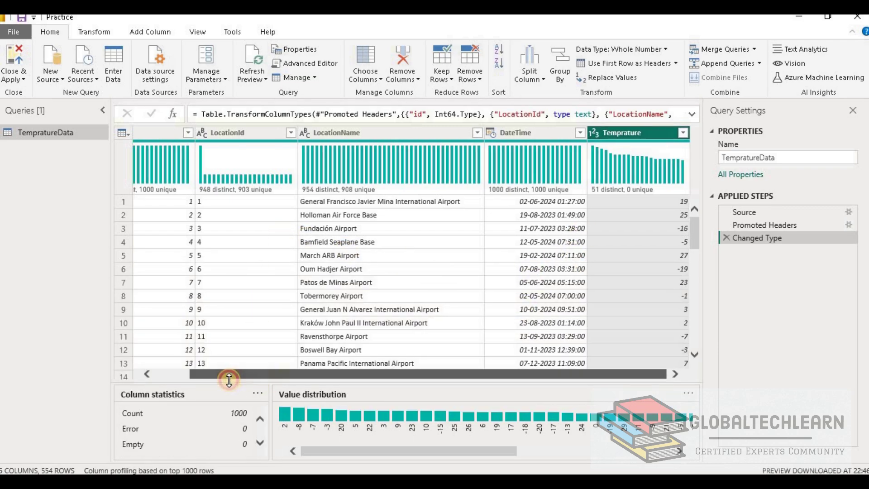
Recheck each column's data type and values, including the Patos de Minas Airport entry.
left_click(457, 290)
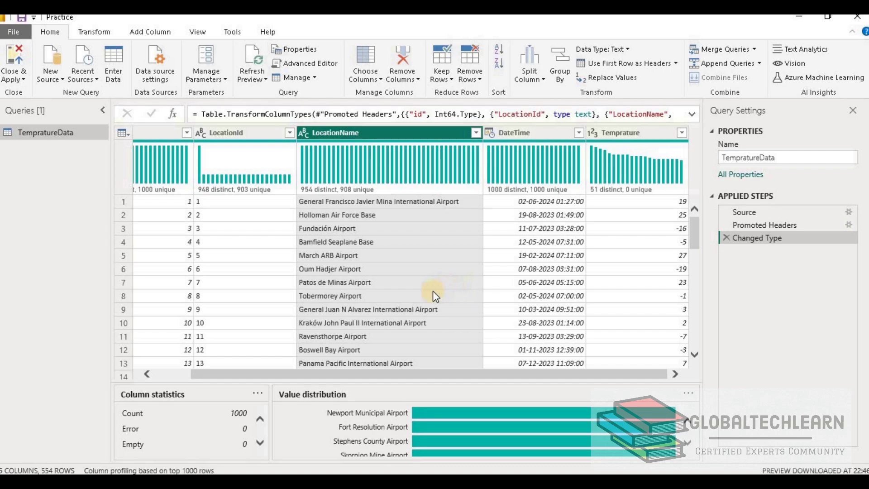
left_click(258, 133)
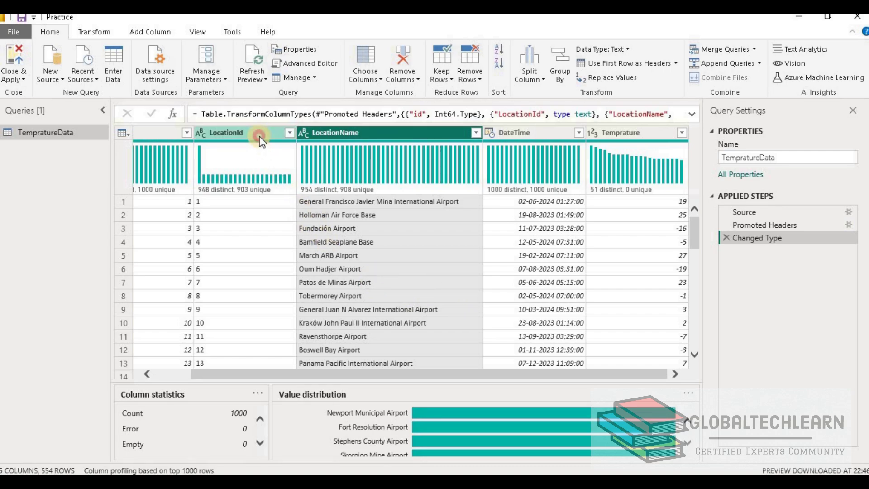
left_click(332, 132)
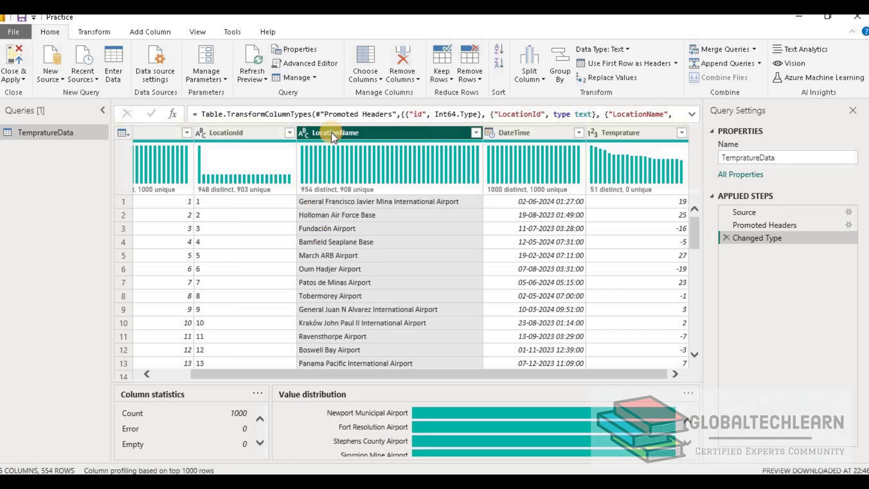
left_click(515, 132)
left_click(627, 133)
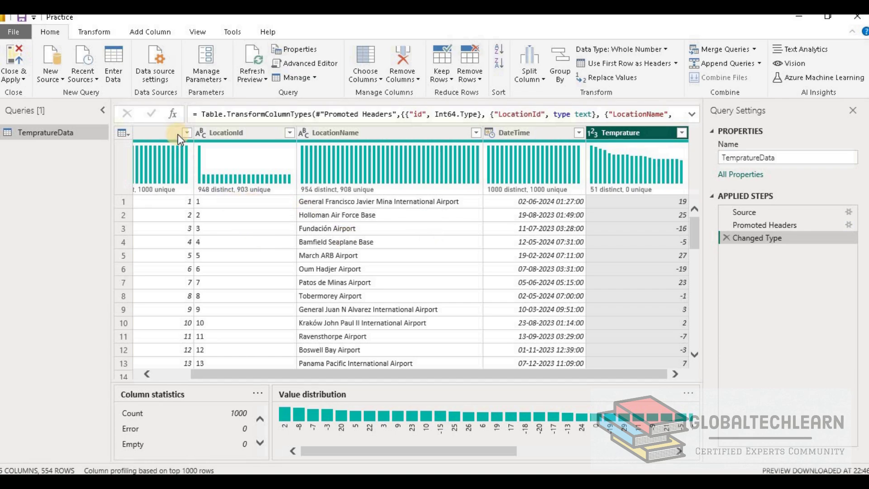
left_click(392, 282)
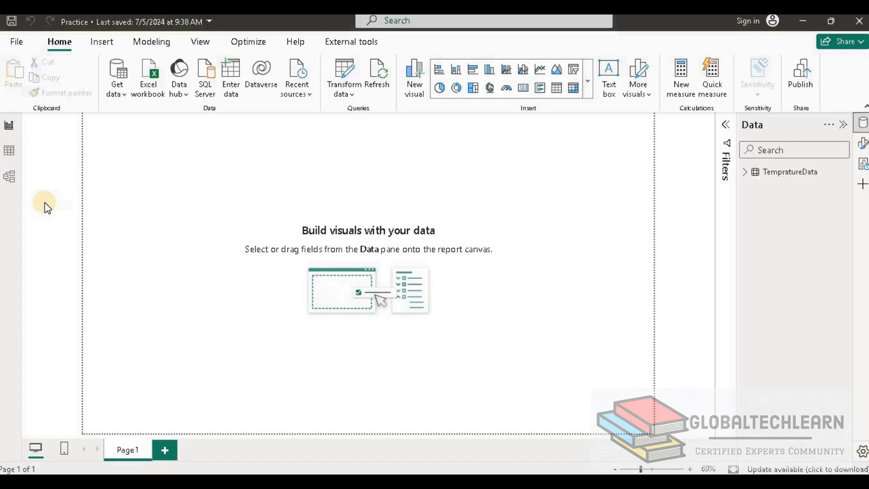
Show the TempratureData rows in Table view and start a new calculated table.
left_click(10, 156)
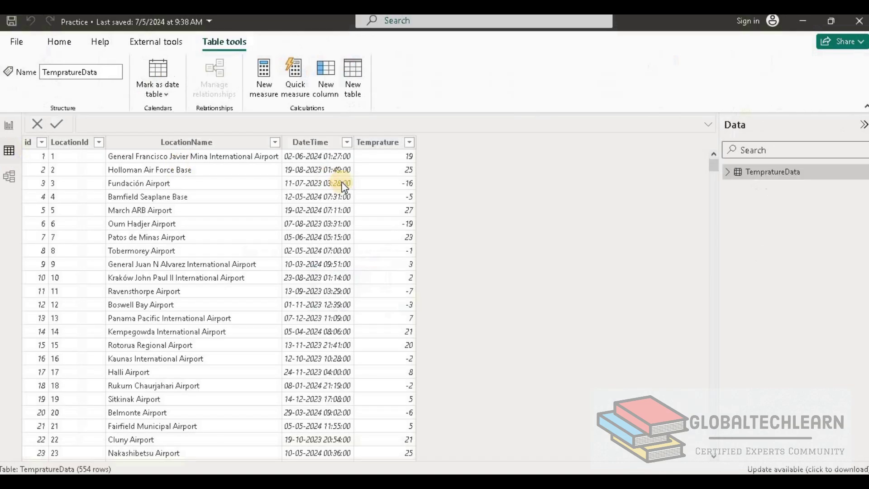
left_click(506, 183)
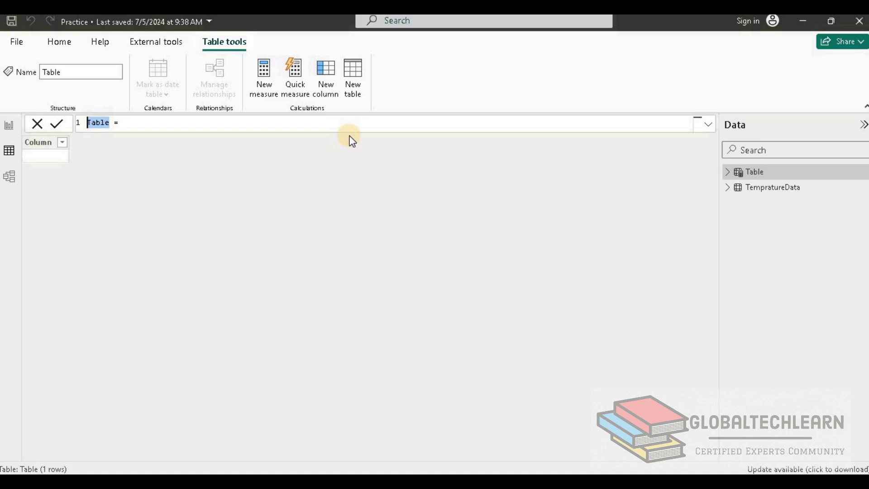
Name the new table LocationDimension and start a SUMMARIZE over TempratureData.
type("LocationDimension")
key("End")
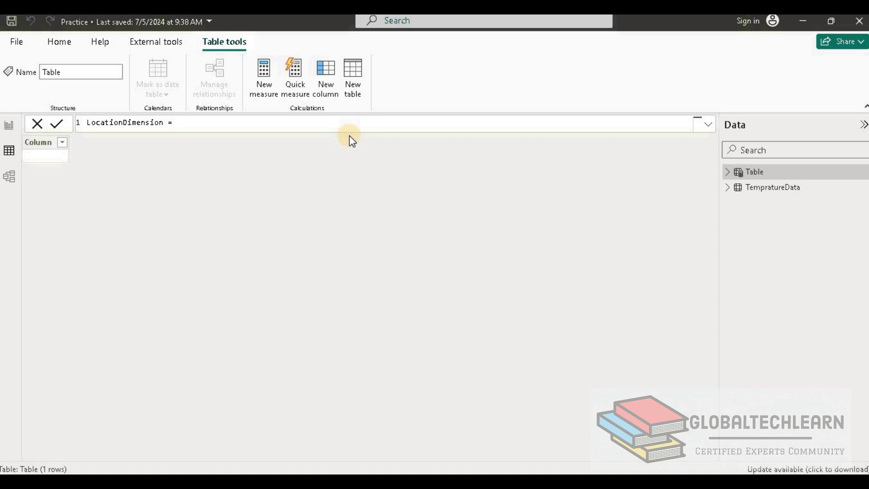
type("summ")
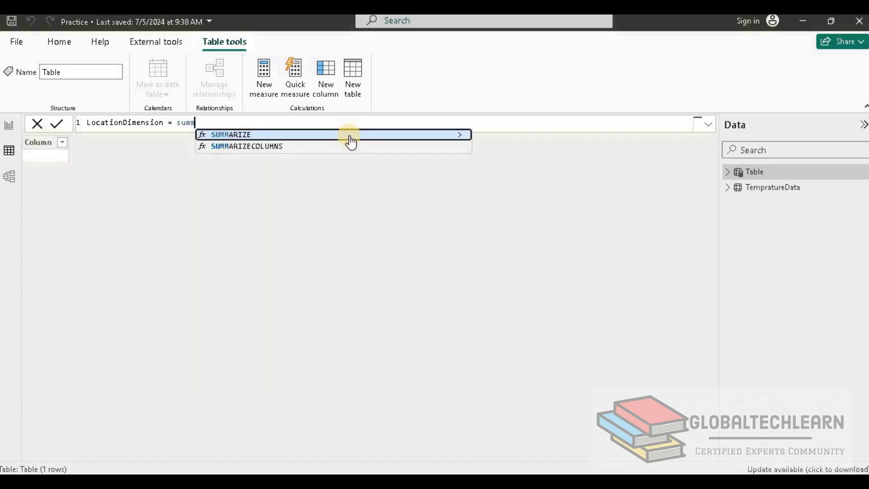
left_click(350, 137)
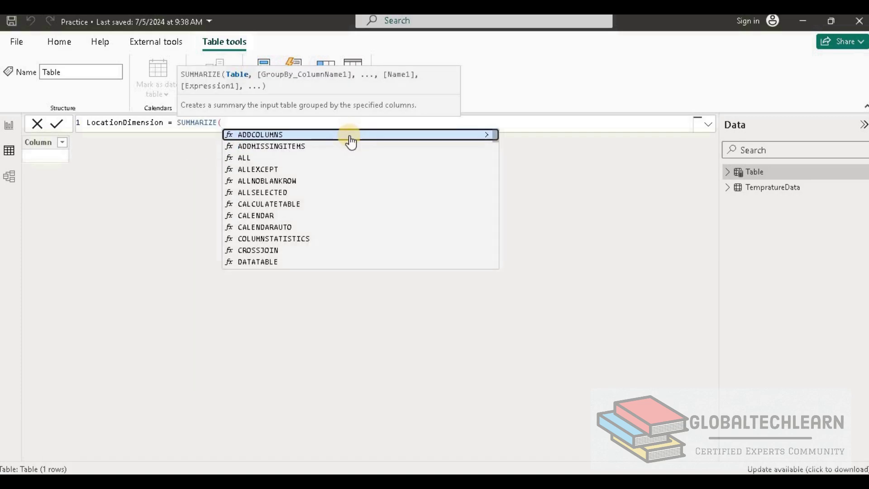
type("Temp")
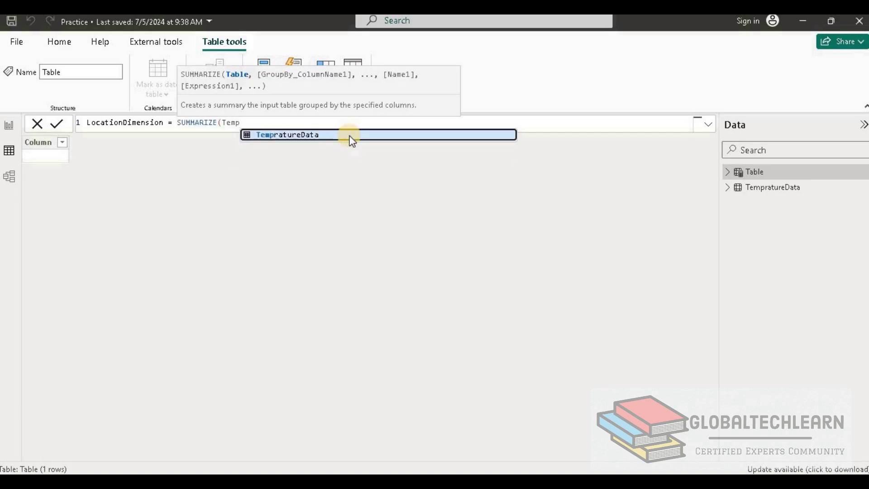
left_click(351, 136)
Group by LocationId and LocationName and commit the 163-row LocationDimension table.
type(",")
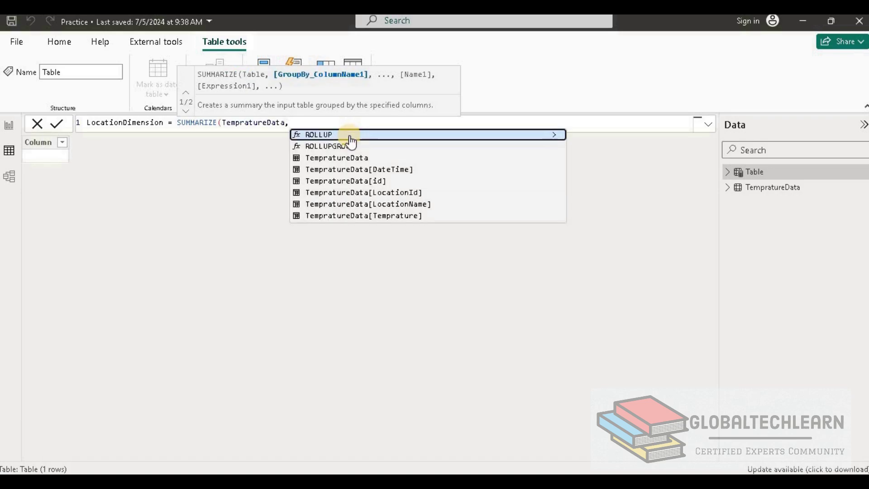
type("Loca")
left_click(351, 135)
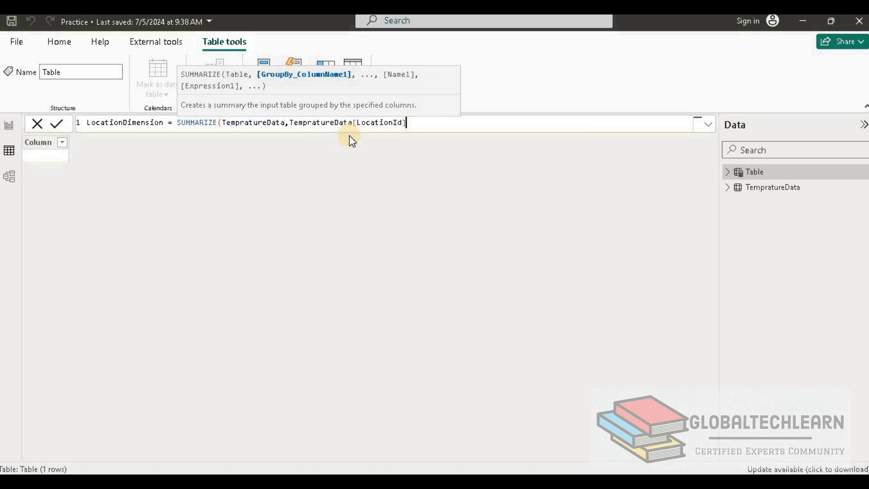
type(",L")
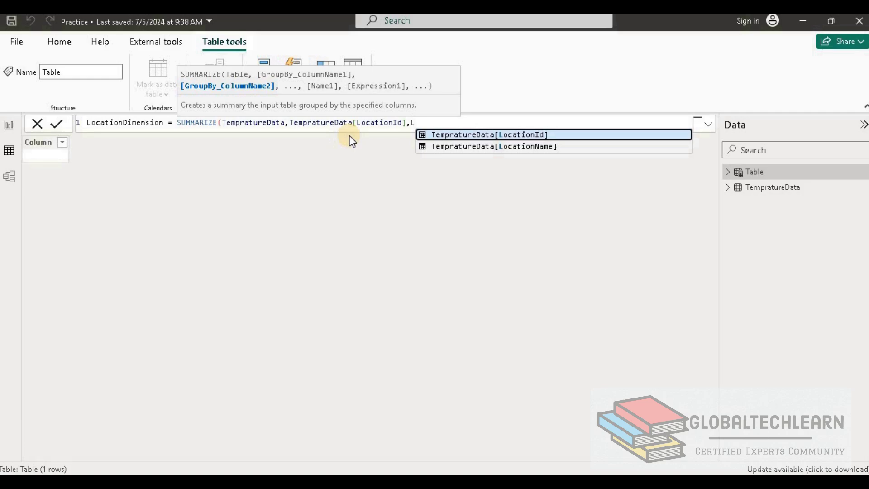
key("Down")
key("Tab")
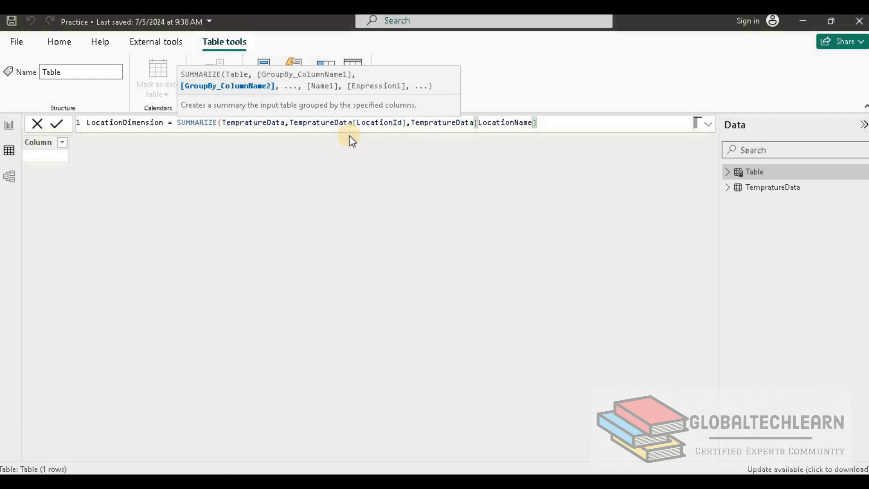
type(")")
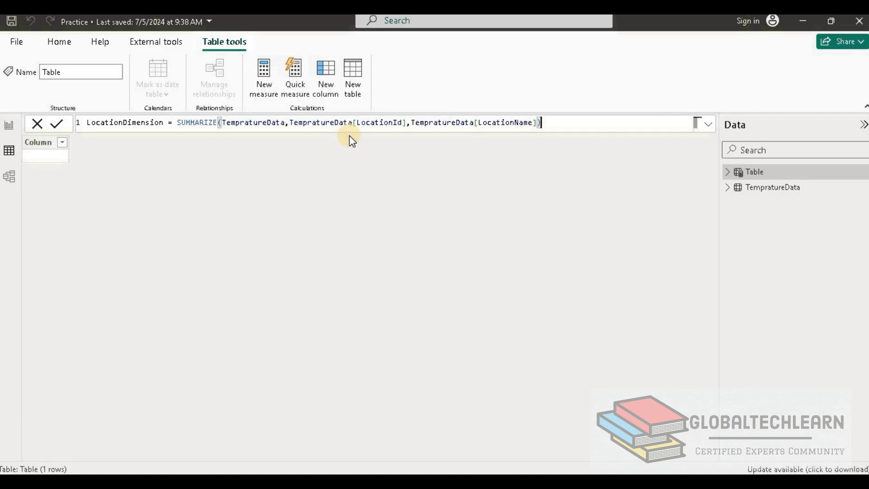
key("Return")
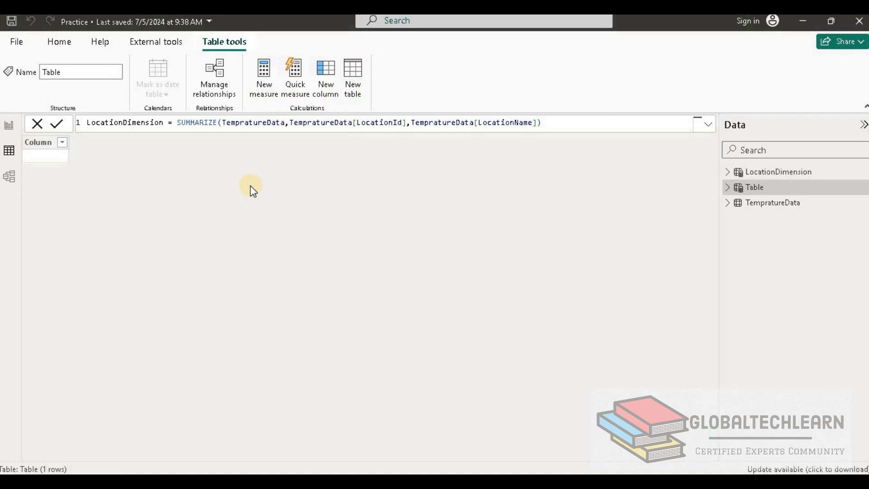
double_click(97, 123)
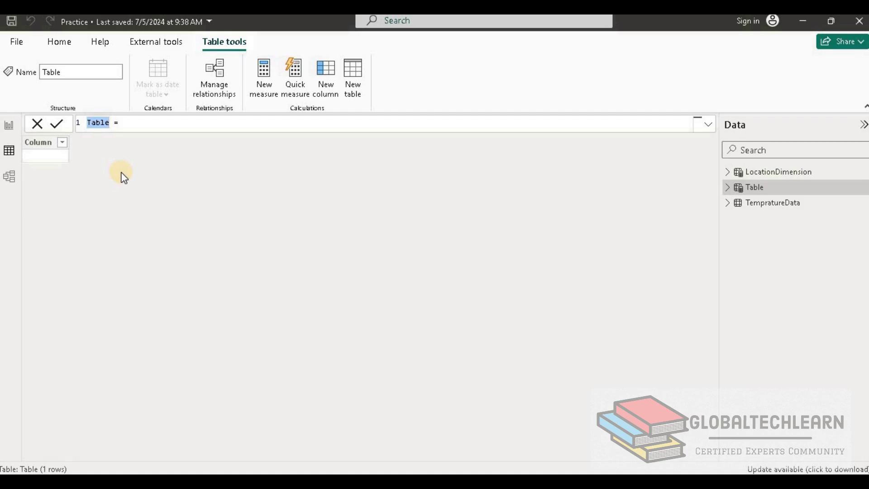
Name the new table TemperatureMeasureFact and start a SELECTCOLUMNS over TempratureData.
type("Temperature")
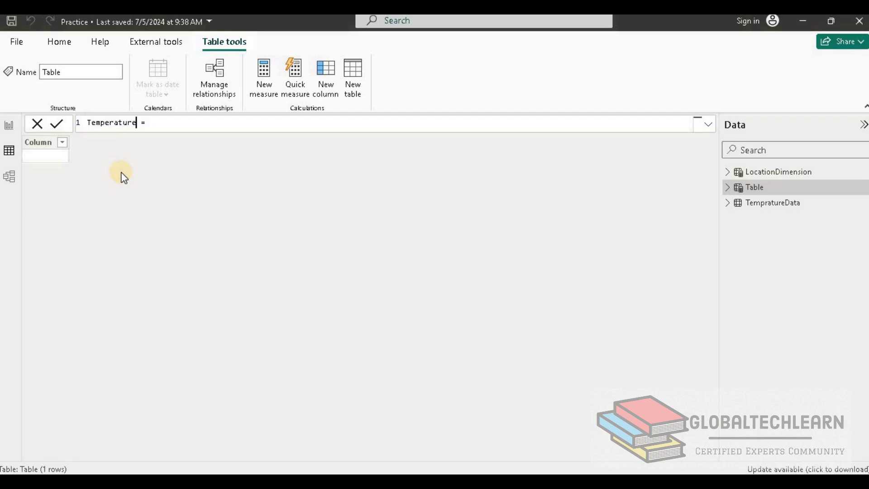
type("MeasureFact")
key("End")
type("sele")
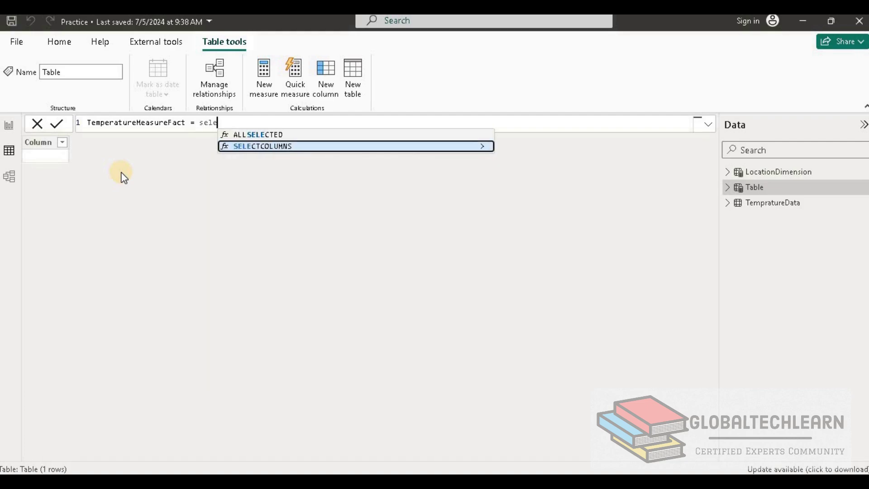
key("Tab")
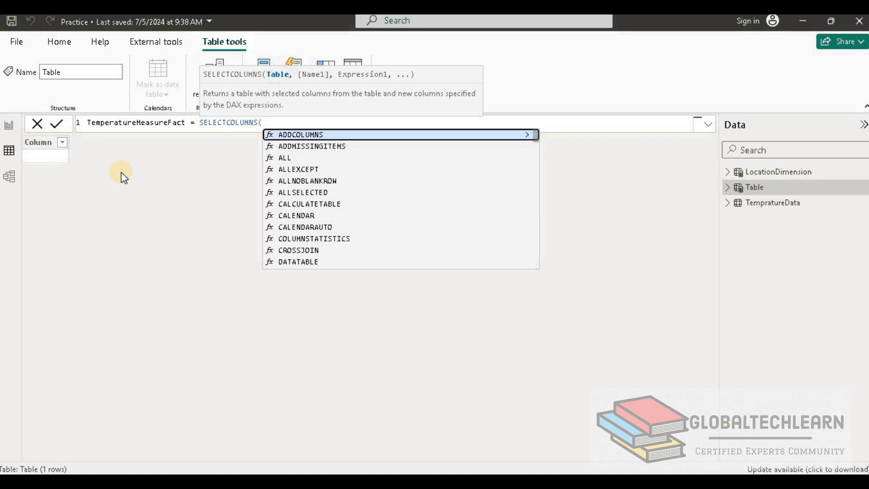
type("tem")
key("Tab")
Add a "LocationId" column taken from TempratureData[LocationId].
type(",loca")
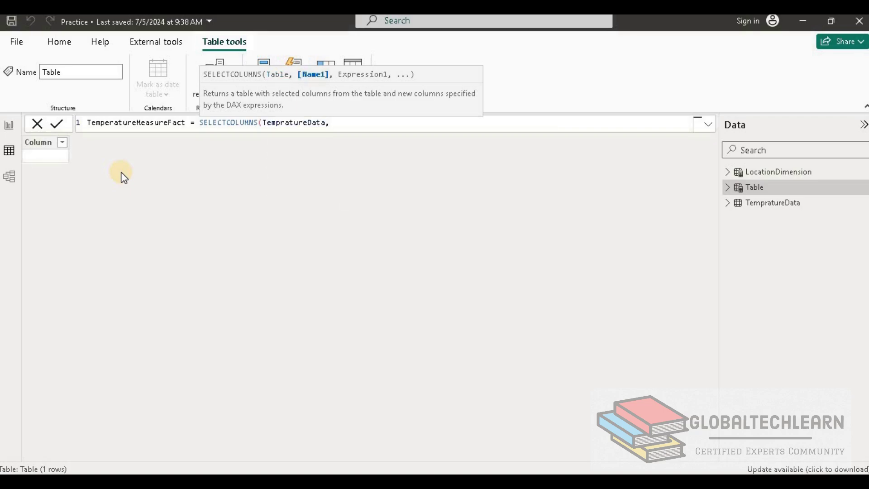
key("BackSpace")
key("BackSpace")
key("BackSpace")
key("BackSpace")
type("\"Location")
key("BackSpace")
key("BackSpace")
key("BackSpace")
key("BackSpace")
type("tionId\",locale")
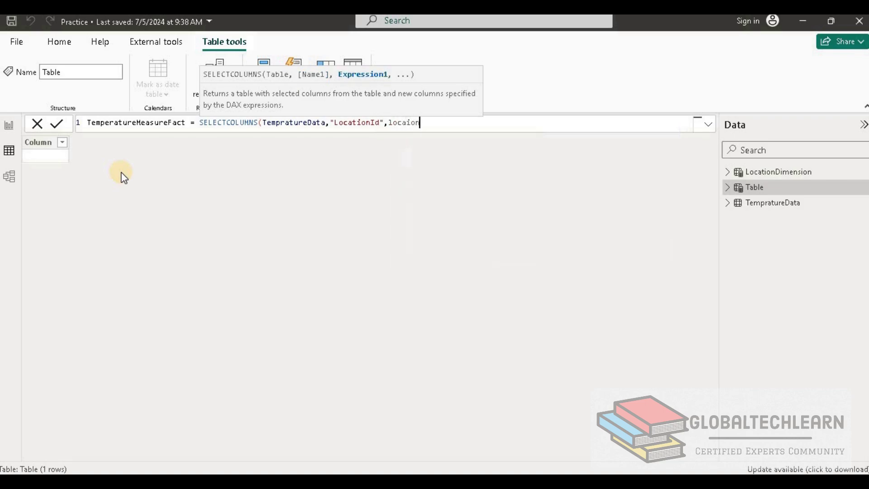
key("BackSpace")
key("BackSpace")
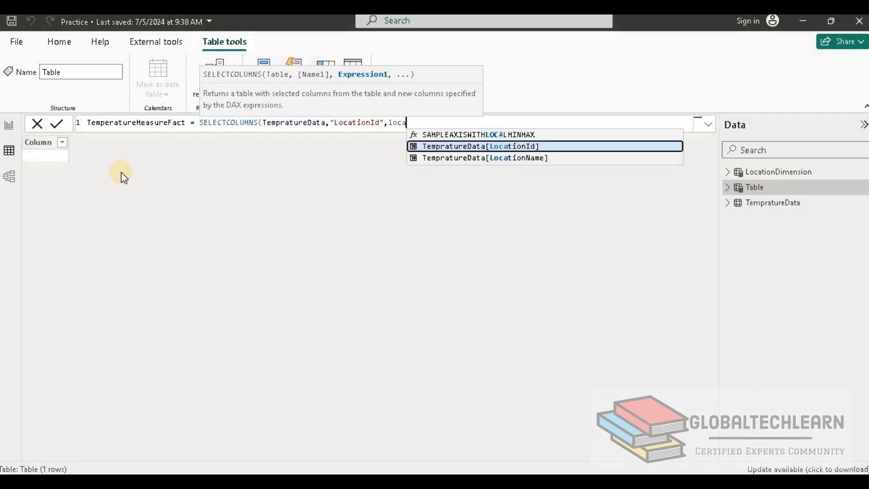
key("Tab")
Add "DateTime" and "Temperature" columns from TempratureData[DateTime] and TempratureData[Temprature].
type(",")
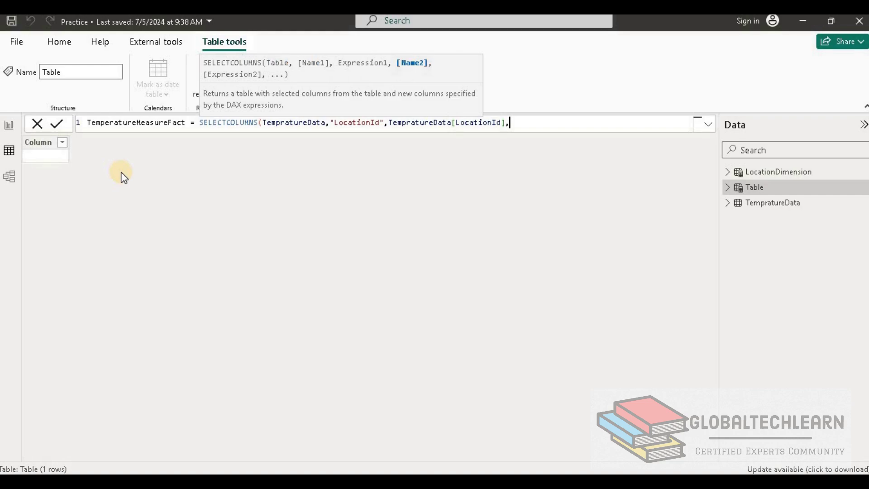
type("\"DateTime\",dat")
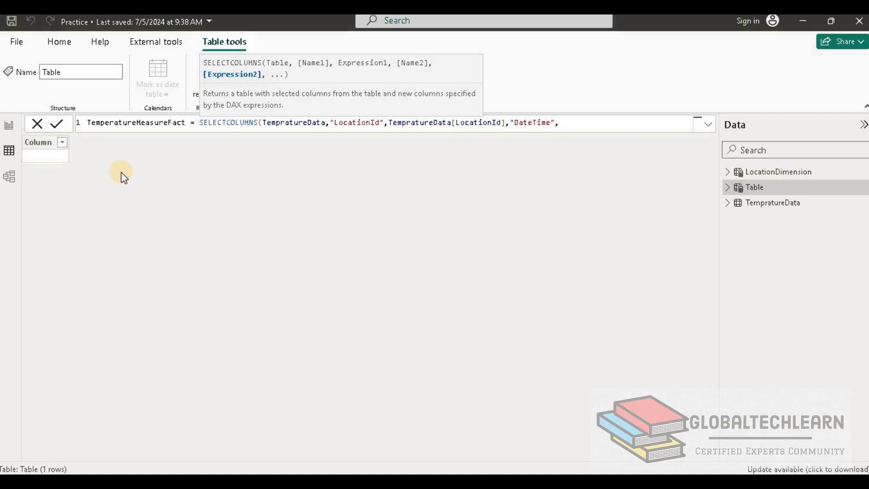
type("e")
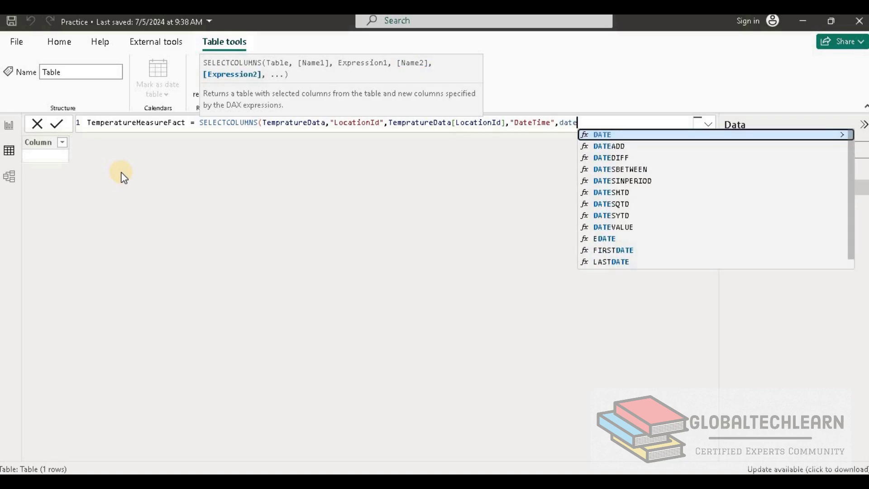
type("t")
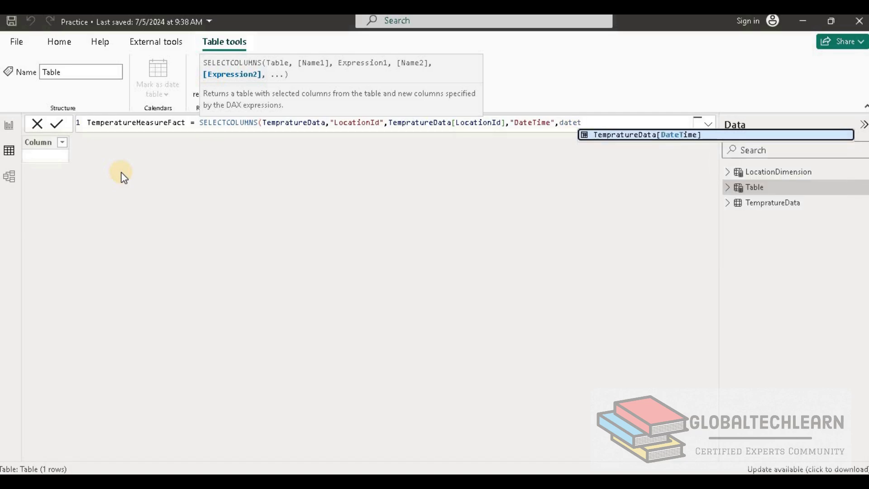
key("Tab")
type(",")
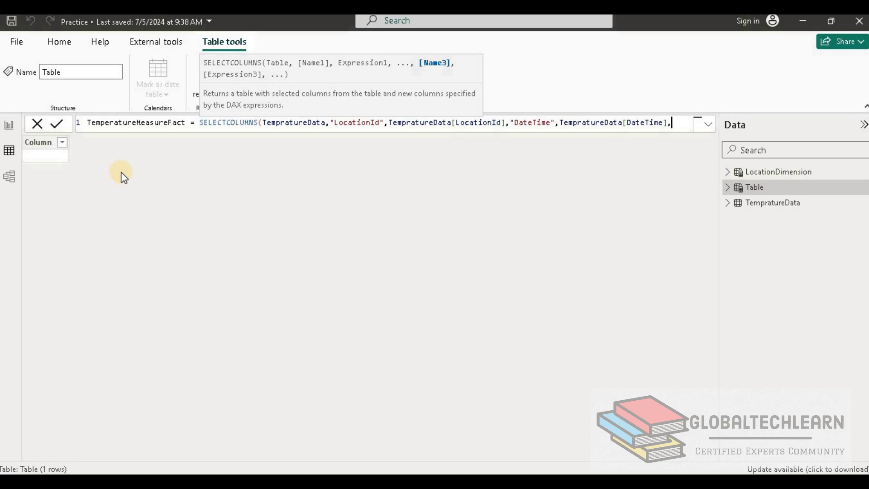
type("\"Temp")
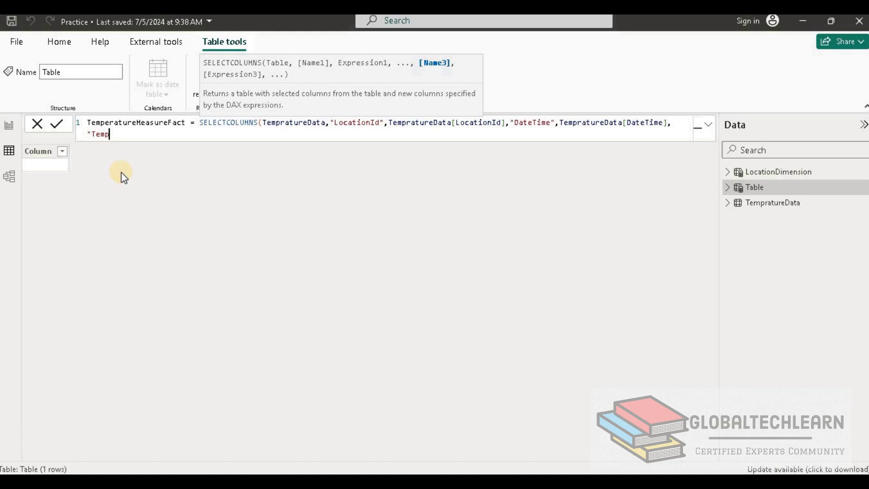
type("erature\",tem")
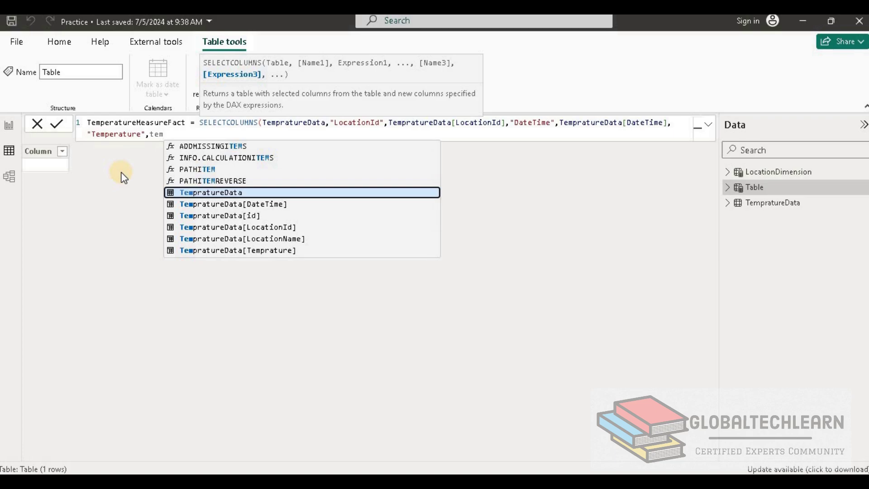
key("Down")
key("Down")
key("Down")
key("Down")
key("Down")
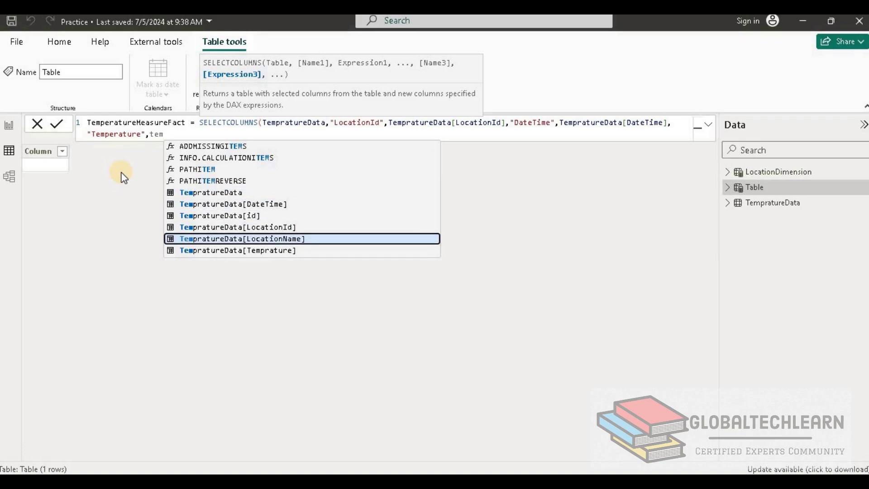
key("Tab")
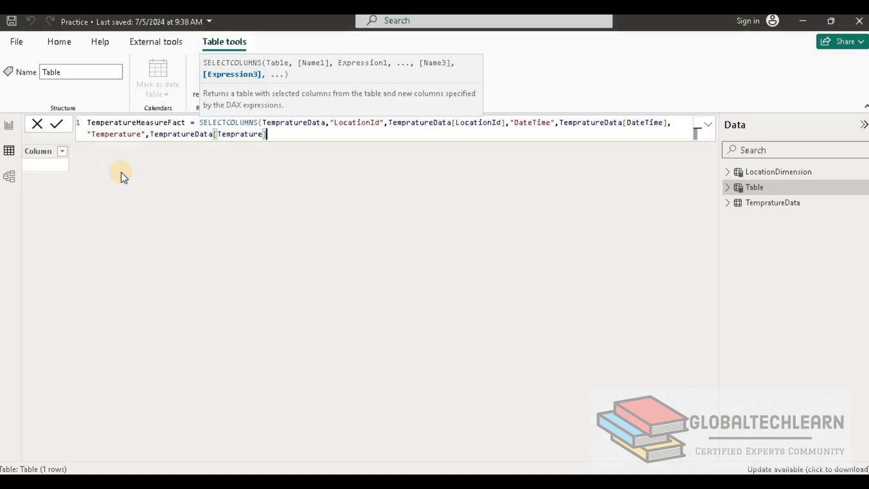
Commit the 554-row TemperatureMeasureFact table and switch to Model view.
type(")")
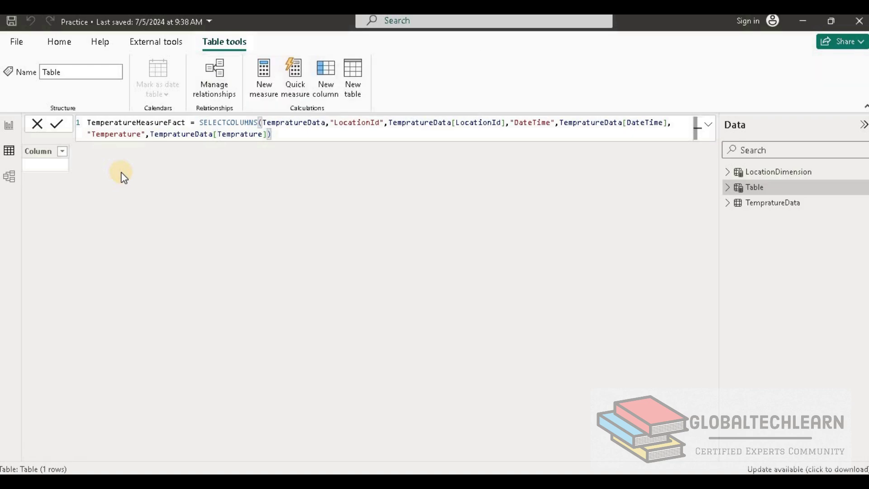
key("Return")
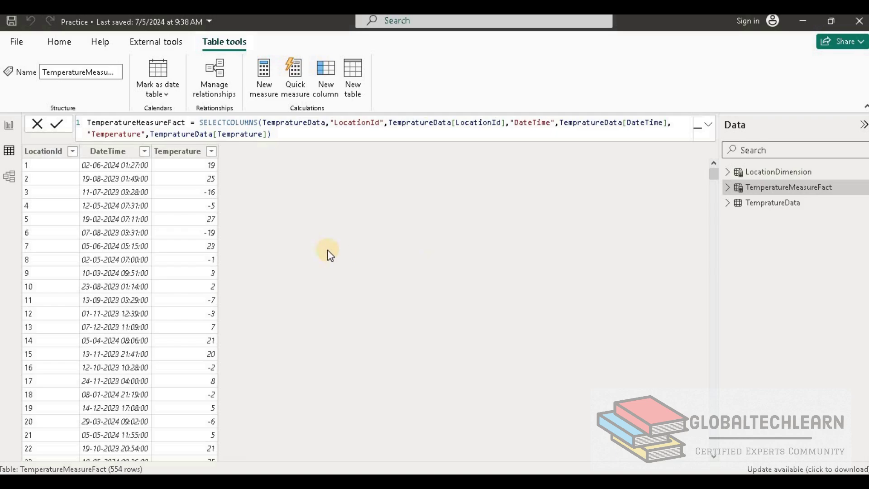
left_click(13, 177)
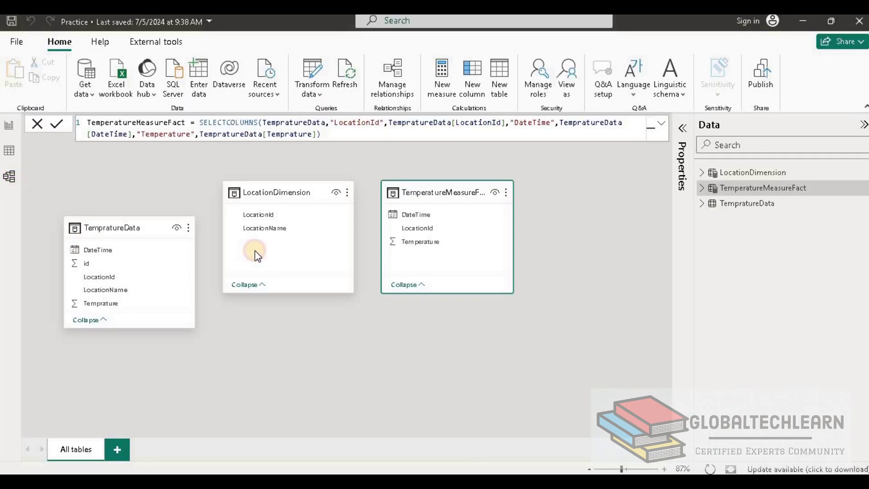
Move LocationDimension higher and TemperatureMeasureFact lower in the model diagram.
left_click(134, 227)
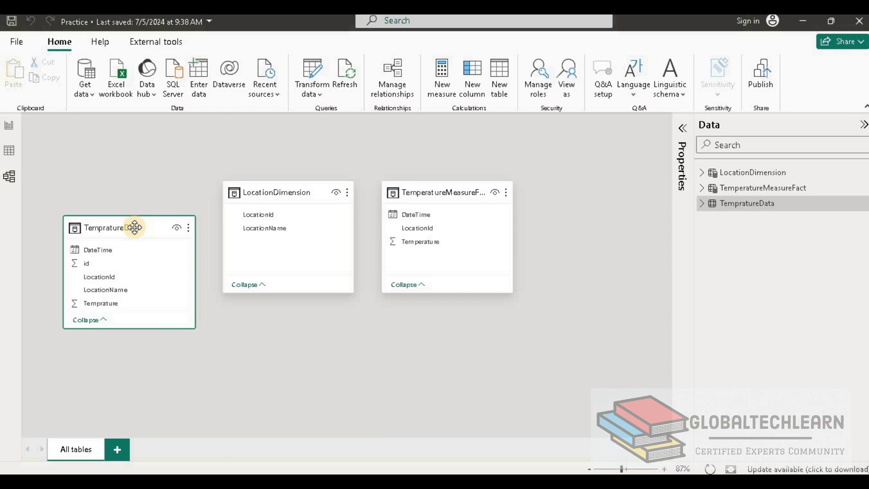
left_click(266, 194)
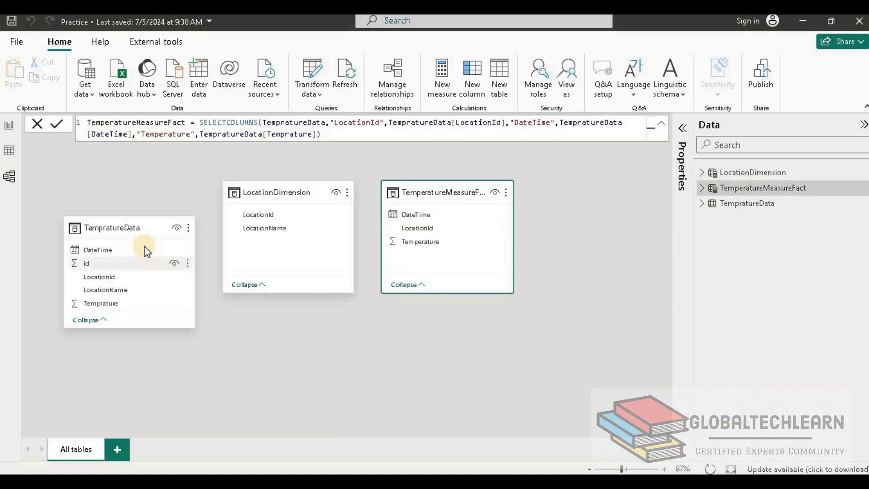
left_click_drag(276, 188, 287, 168)
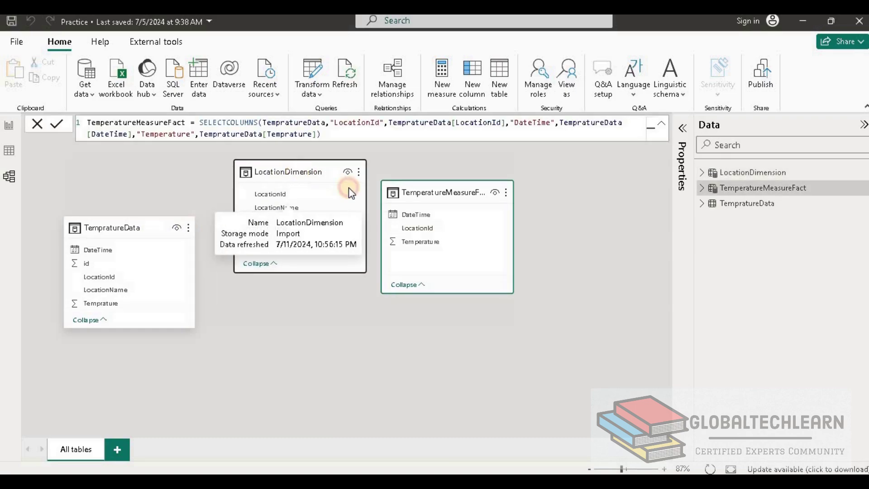
left_click_drag(433, 303, 430, 304)
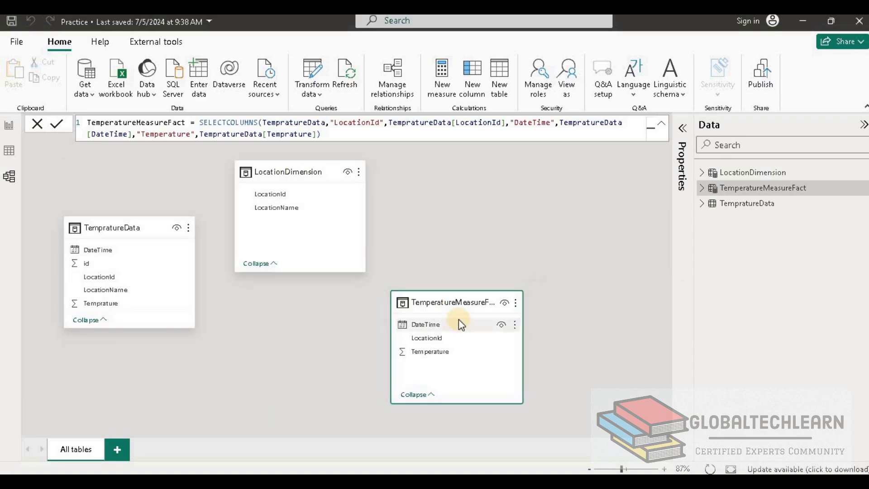
left_click(287, 186)
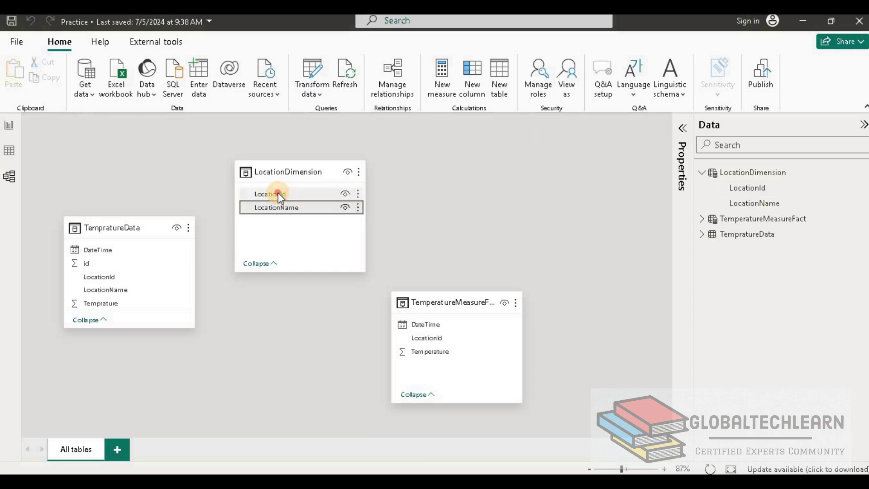
Relate LocationDimension[LocationId] to TemperatureMeasureFact[LocationId] and enlarge the fact table card.
left_click(277, 194)
left_click_drag(276, 194, 427, 336)
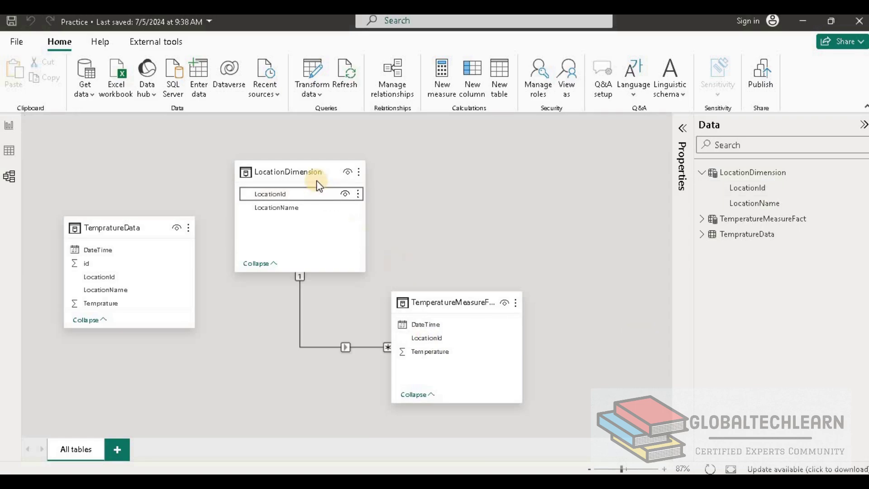
left_click_drag(522, 402, 594, 417)
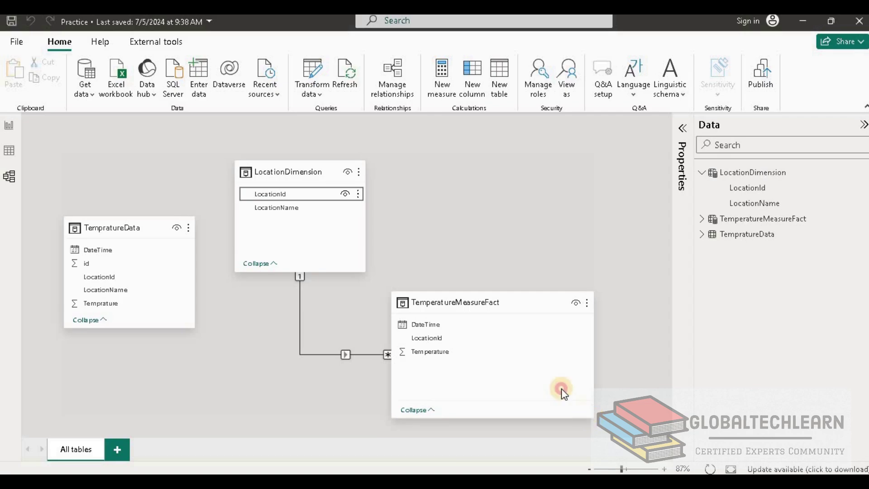
Inspect TempratureData's table actions, then select LocationDimension's LocationName field.
left_click(130, 254)
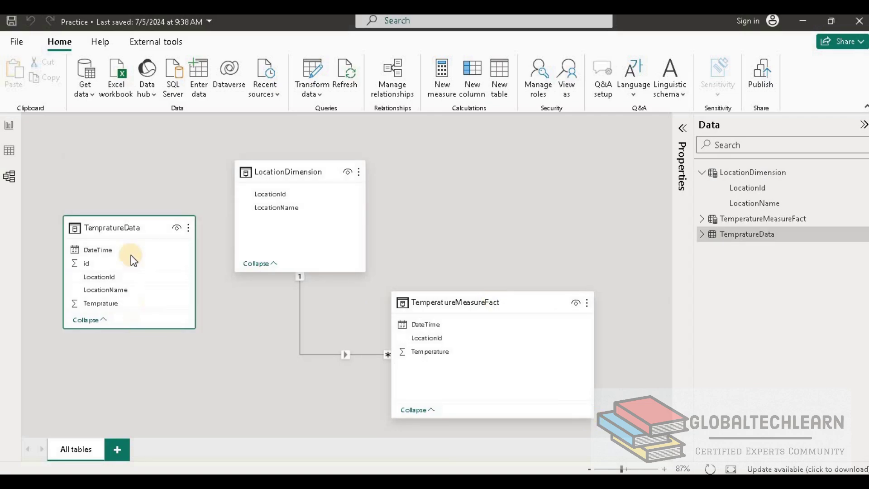
right_click(111, 228)
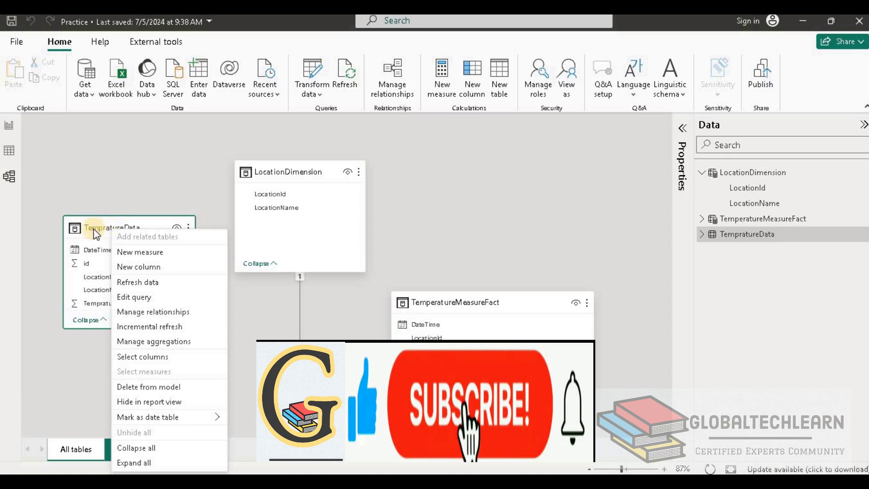
left_click(92, 228)
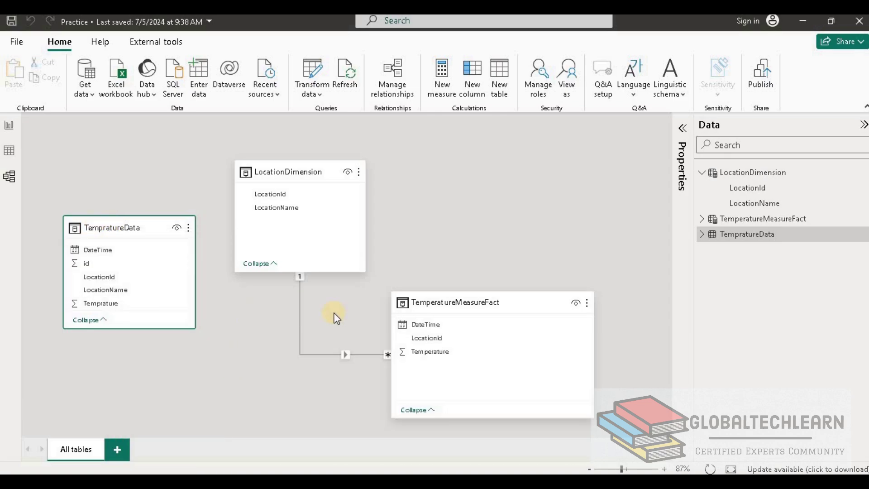
left_click(285, 208)
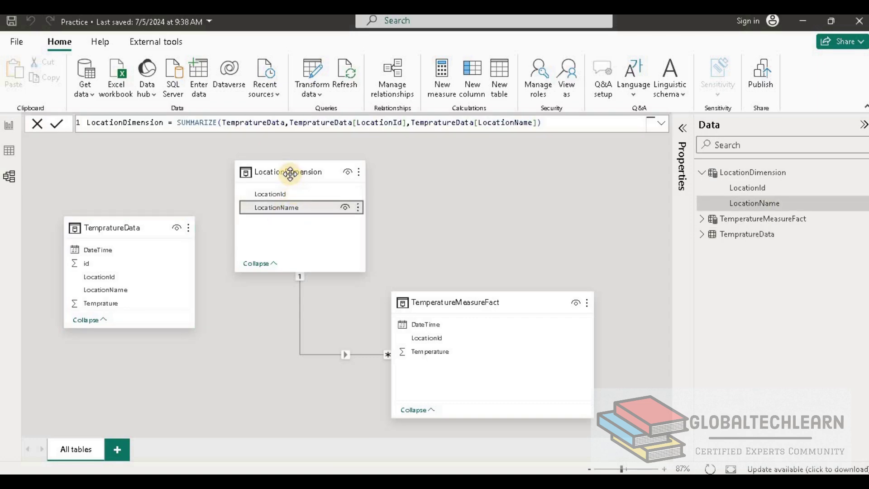
mouse_move(290, 173)
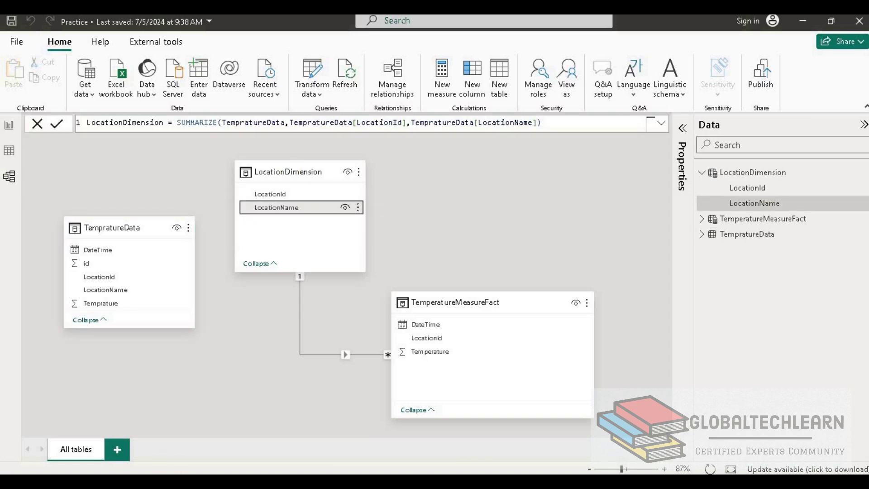